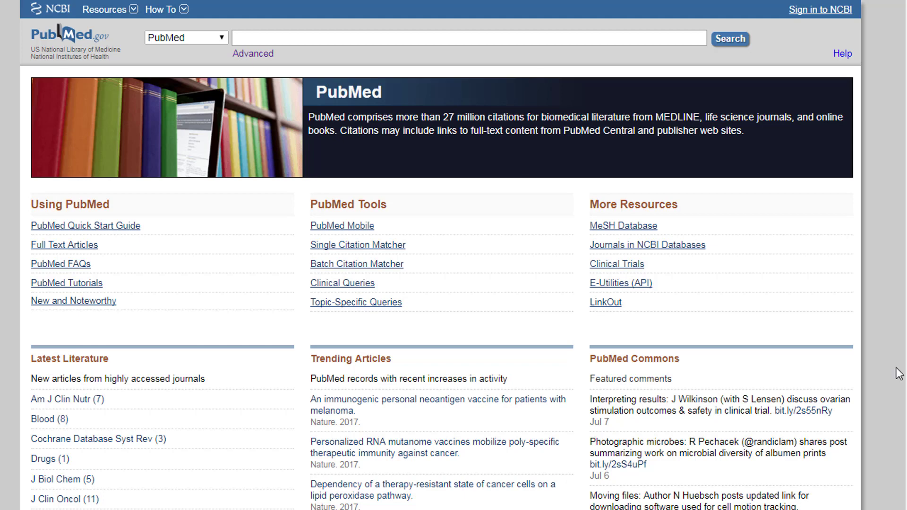
Open the Advanced Search Builder, which lists the earlier breast cancer and caffeine searches
{"action": "left_click", "coordinate": [248, 56]}
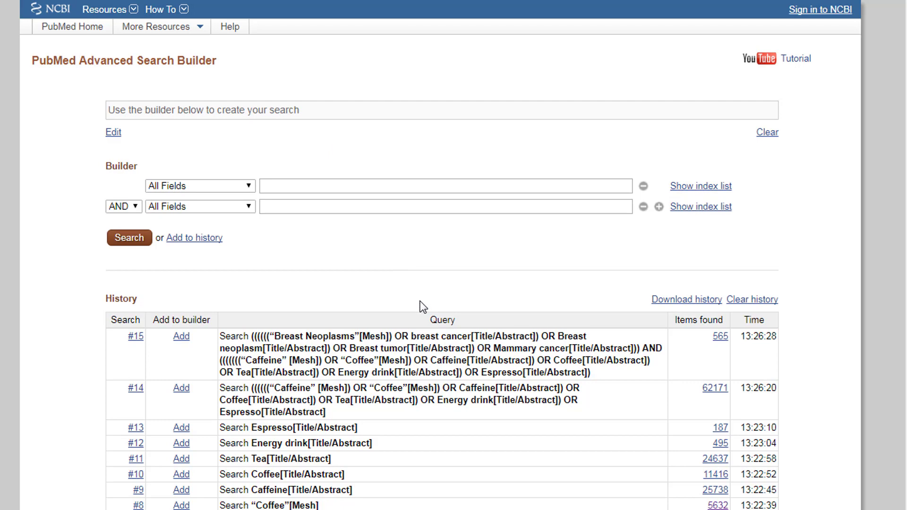
{"action": "scroll", "coordinate": [420, 306], "scroll_direction": "down", "scroll_amount": 1}
{"action": "scroll", "coordinate": [420, 306], "scroll_direction": "down", "scroll_amount": 1}
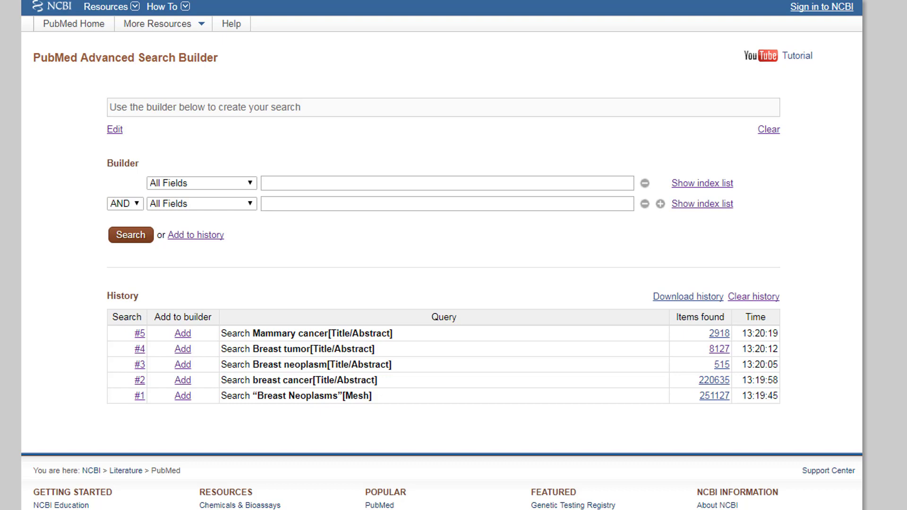
OR Breast Neoplasms MeSH, breast cancer, breast neoplasm, breast tumor and mammary cancer into history line #6
{"action": "left_click", "coordinate": [132, 384]}
{"action": "left_click", "coordinate": [164, 416]}
{"action": "left_click", "coordinate": [131, 389]}
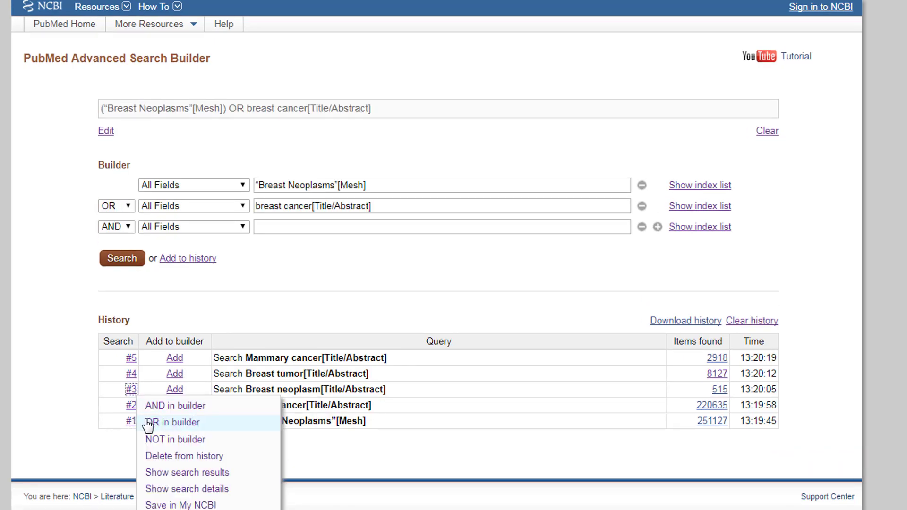
{"action": "left_click", "coordinate": [148, 424]}
{"action": "left_click", "coordinate": [131, 394]}
{"action": "left_click", "coordinate": [148, 427]}
{"action": "left_click", "coordinate": [131, 399]}
{"action": "left_click", "coordinate": [149, 431]}
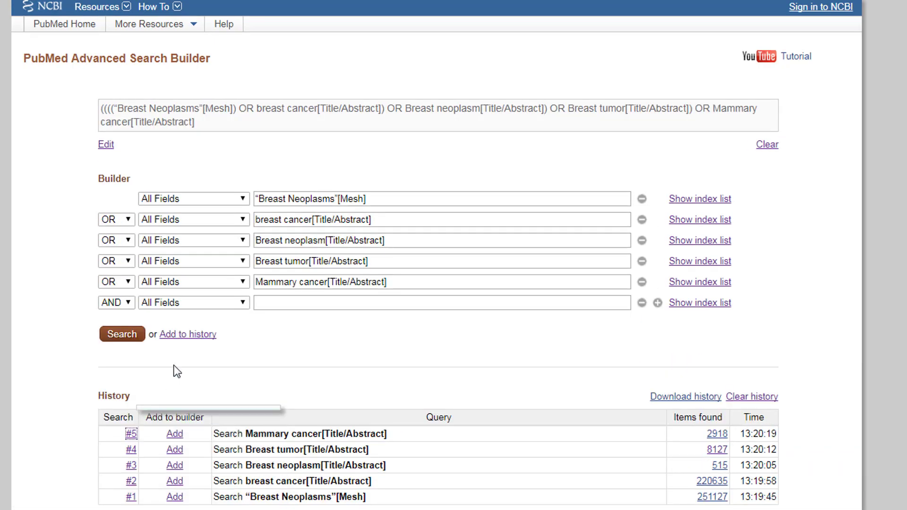
{"action": "left_click", "coordinate": [188, 333]}
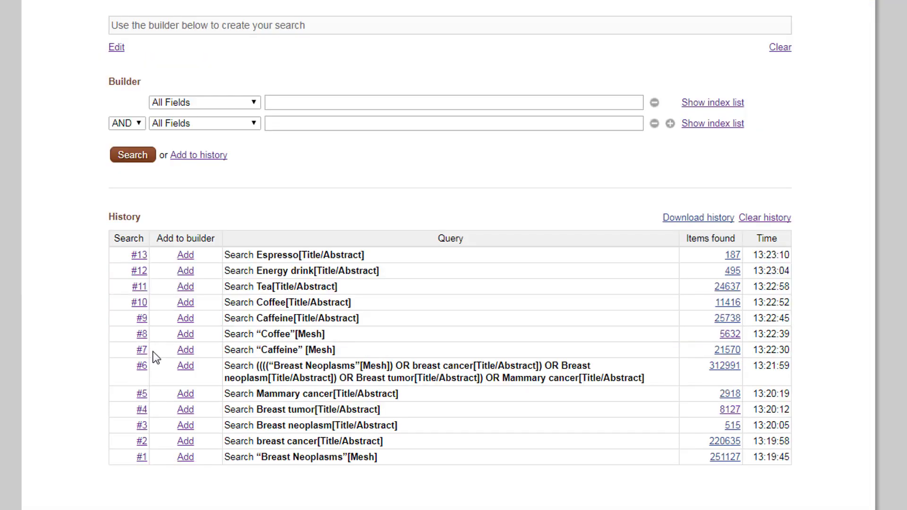
Combine the Caffeine and Coffee MeSH and title/abstract searches with OR in the builder
{"action": "left_click", "coordinate": [141, 350]}
{"action": "left_click", "coordinate": [160, 367]}
{"action": "left_click", "coordinate": [142, 334]}
{"action": "left_click", "coordinate": [162, 367]}
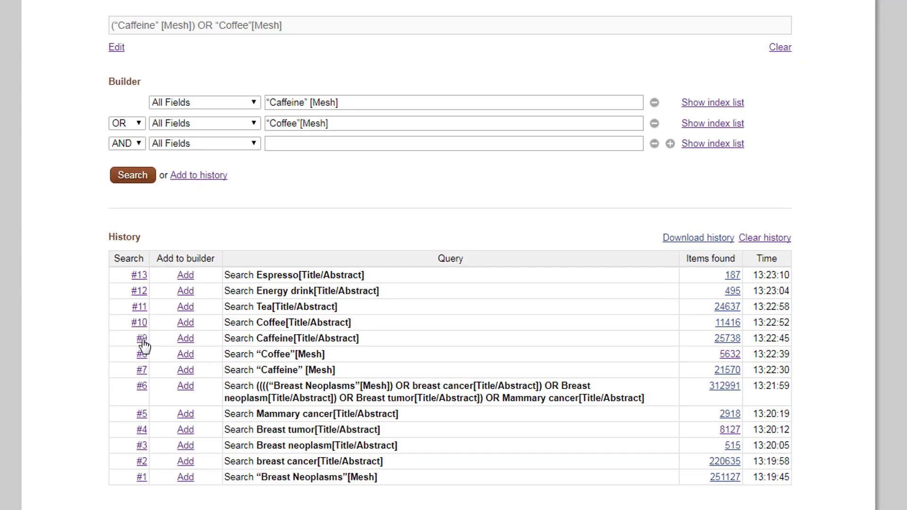
{"action": "left_click", "coordinate": [141, 339]}
{"action": "left_click", "coordinate": [163, 372]}
{"action": "left_click", "coordinate": [141, 344]}
{"action": "left_click", "coordinate": [162, 377]}
OR in the tea, energy drink and espresso searches and save the result as #14
{"action": "left_click", "coordinate": [139, 348]}
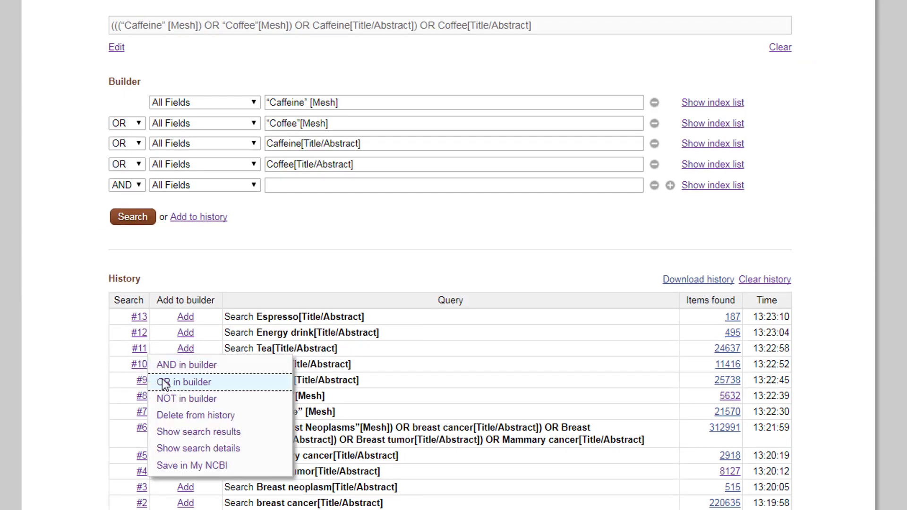
{"action": "left_click", "coordinate": [162, 379]}
{"action": "left_click", "coordinate": [140, 353]}
{"action": "left_click", "coordinate": [163, 383]}
{"action": "left_click", "coordinate": [140, 359]}
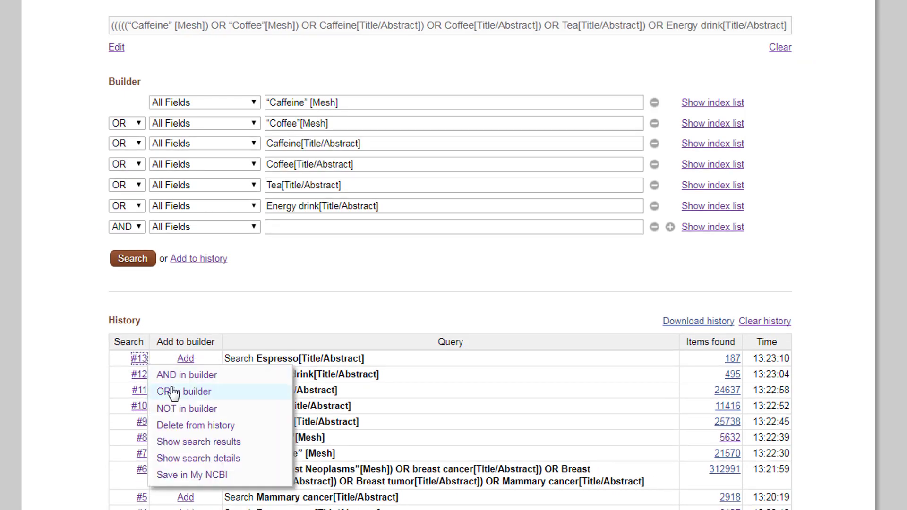
{"action": "left_click", "coordinate": [171, 389]}
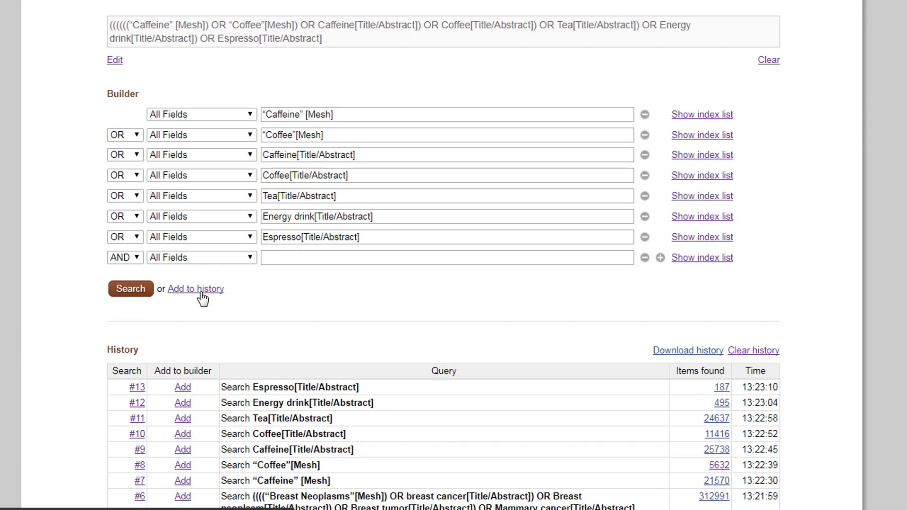
{"action": "left_click", "coordinate": [195, 289]}
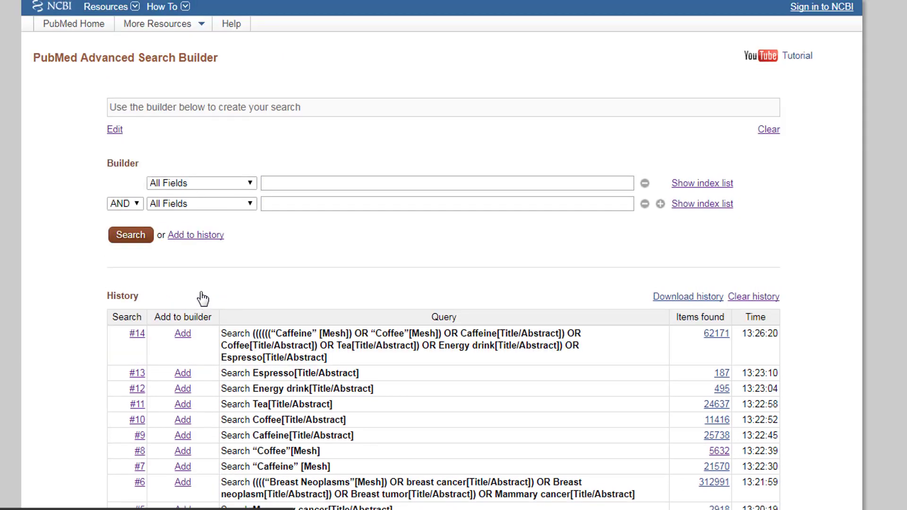
{"action": "scroll", "coordinate": [16, 374], "scroll_direction": "down", "scroll_amount": 2}
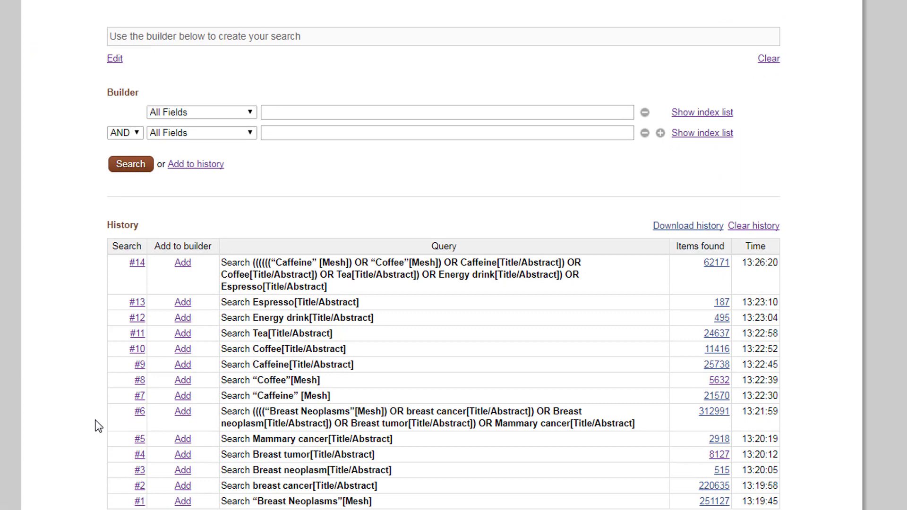
AND breast cancer line #6 with caffeine line #14, saved as #15 with 565 items
{"action": "left_click", "coordinate": [140, 412]}
{"action": "left_click", "coordinate": [172, 412]}
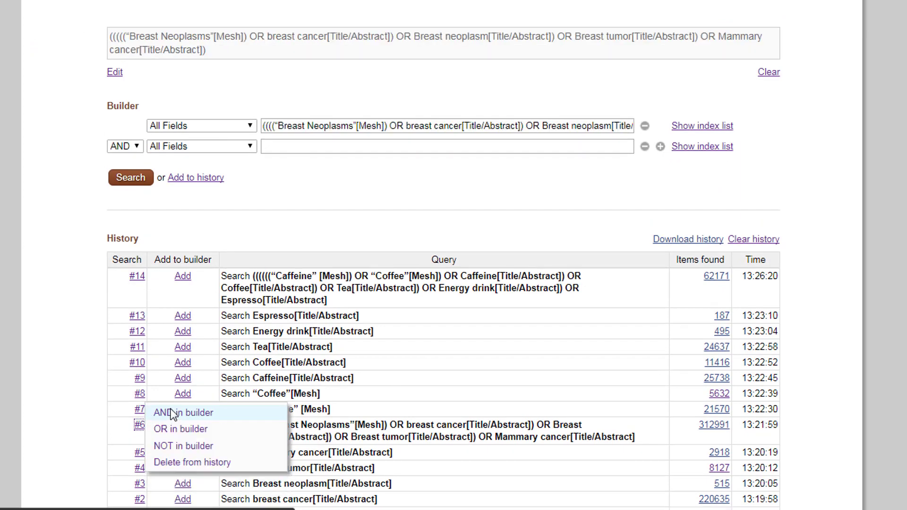
{"action": "left_click", "coordinate": [139, 278]}
{"action": "left_click", "coordinate": [159, 292]}
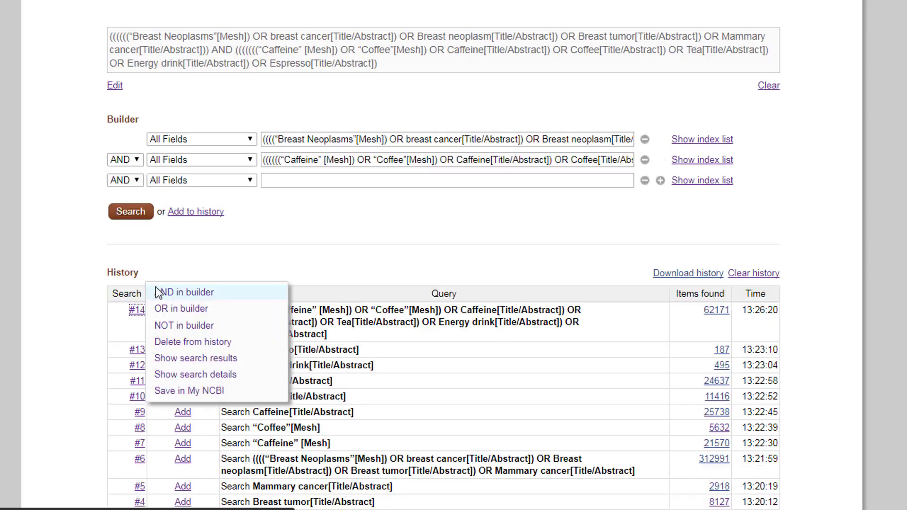
{"action": "left_click", "coordinate": [210, 213]}
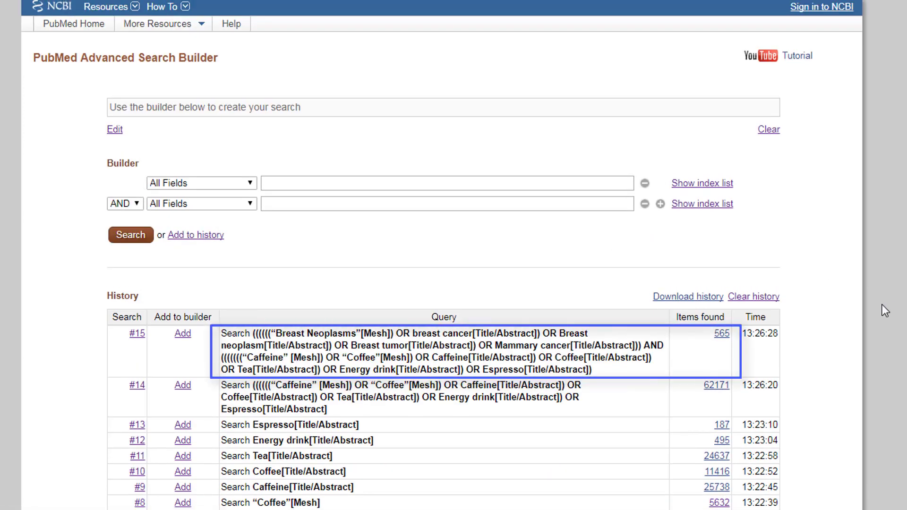
{"action": "scroll", "coordinate": [878, 307], "scroll_direction": "down", "scroll_amount": 3}
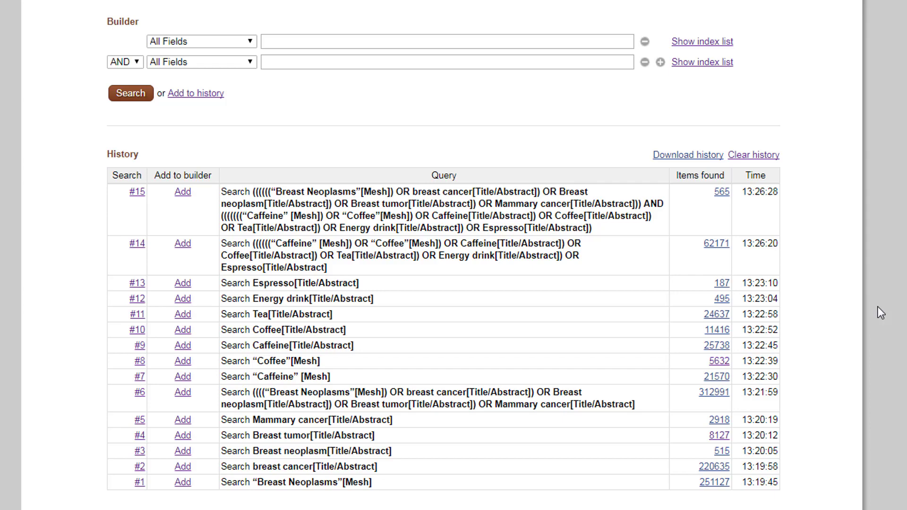